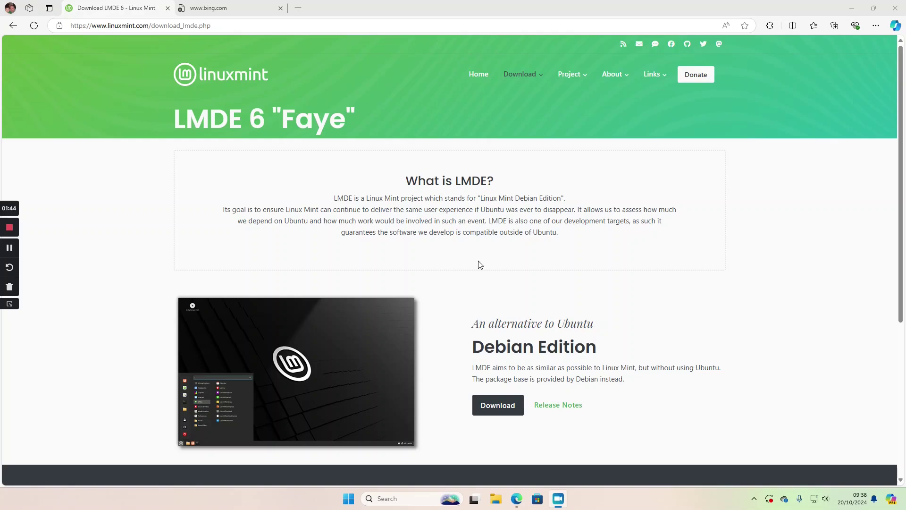
Open the LMDE 6 Cinnamon Edition download page.
scroll(686, 274, "down", 1)
scroll(534, 395, "down", 1)
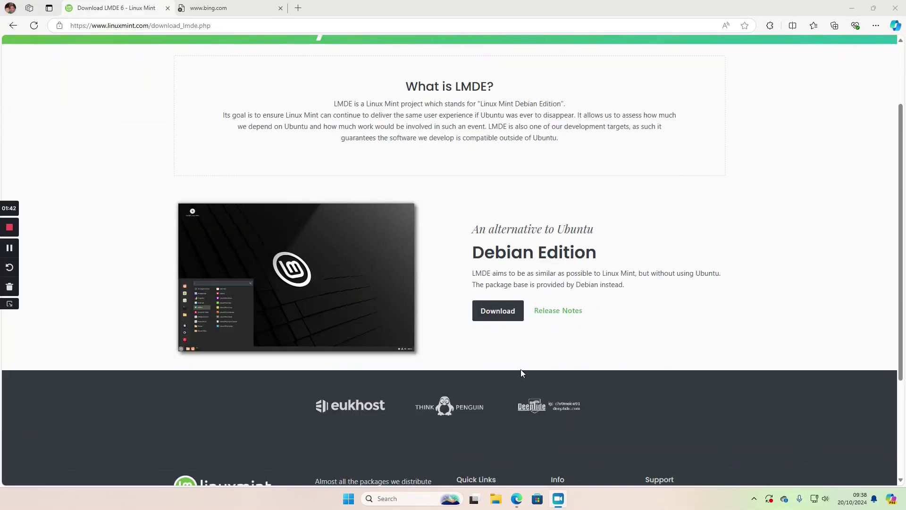
left_click(497, 315)
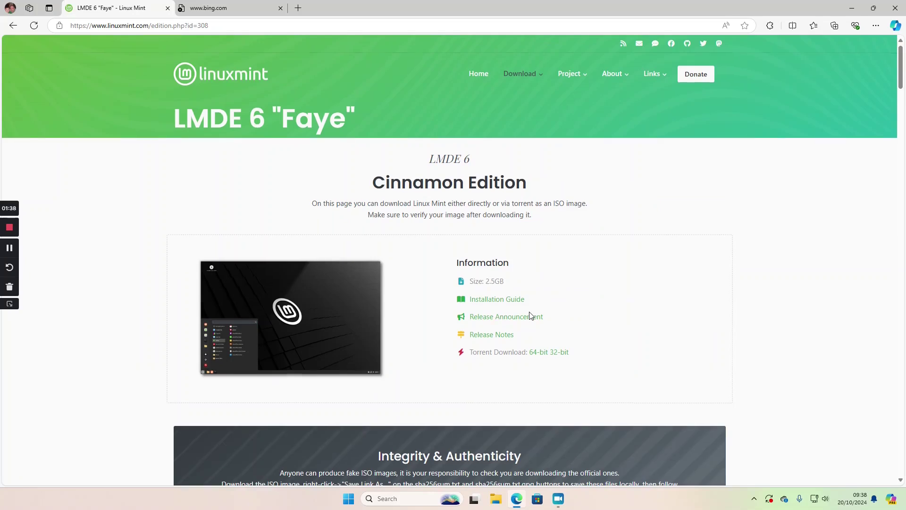
Start the 64-bit ISO download from the Bytemark Hosting mirror under United Kingdom.
scroll(532, 316, "down", 6)
scroll(566, 259, "down", 11)
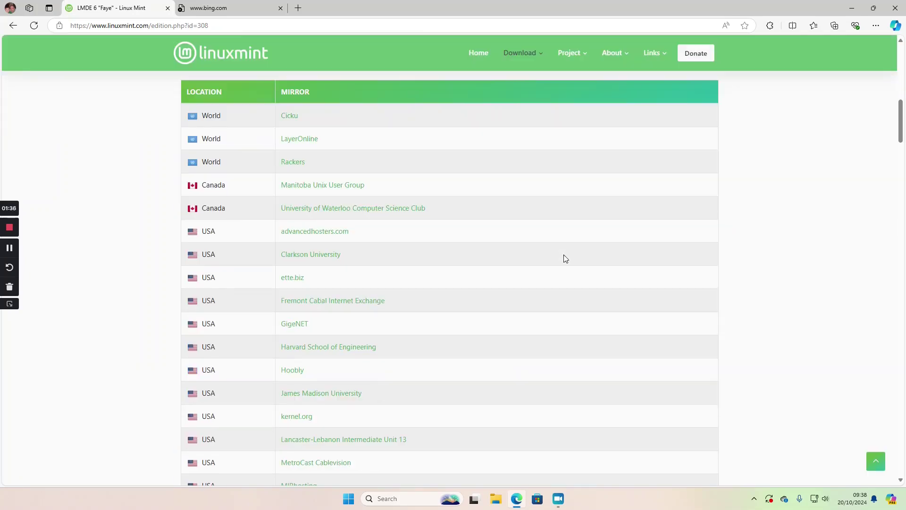
scroll(566, 259, "down", 9)
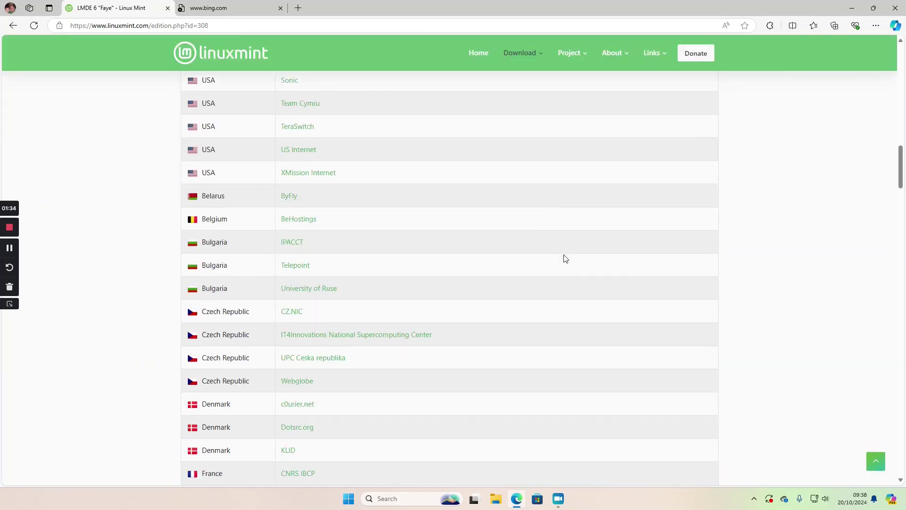
scroll(566, 259, "down", 10)
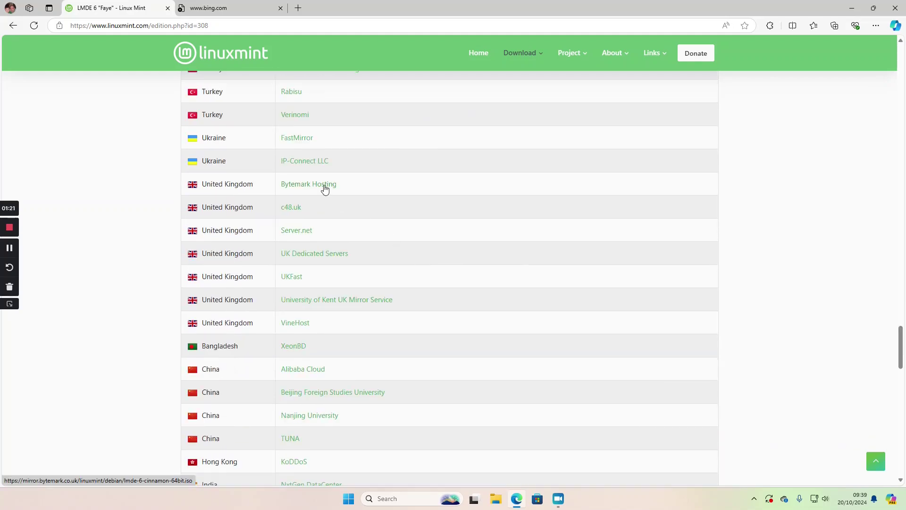
left_click(325, 188)
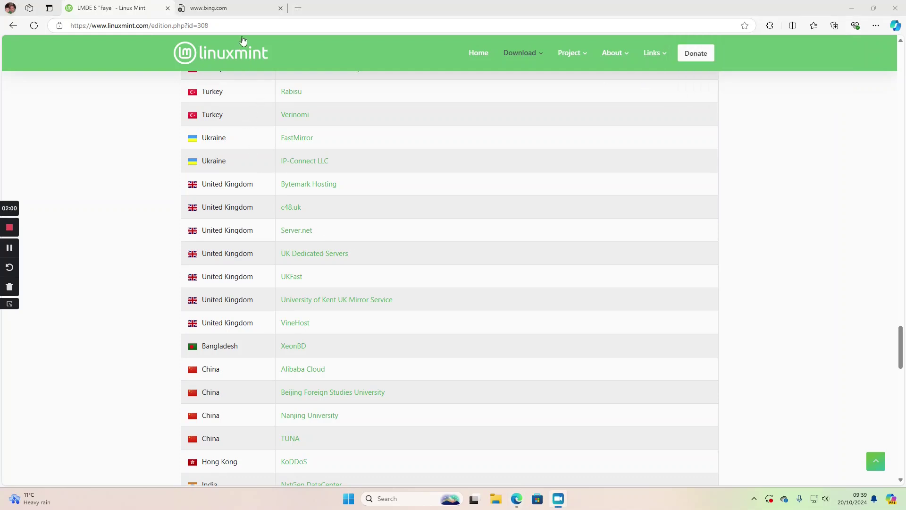
Search Bing for 'rufus' and accept the cookie notice.
left_click(241, 28)
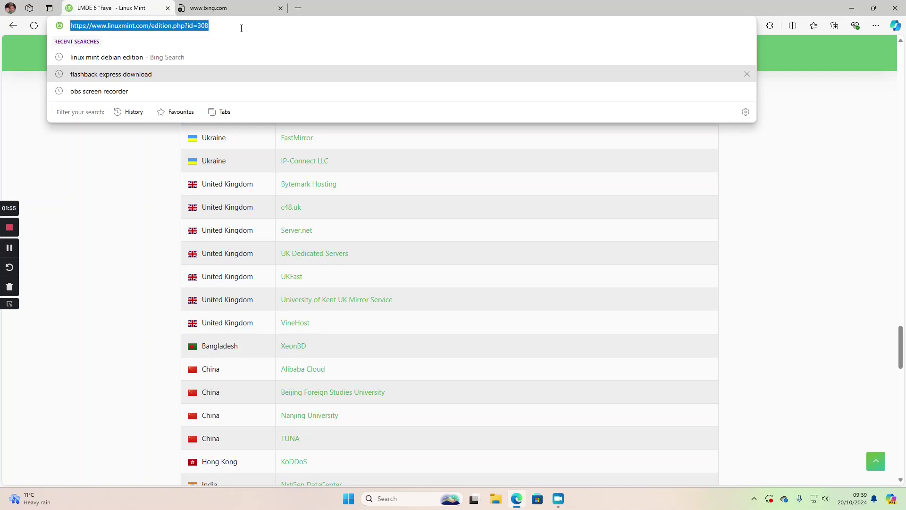
type("rufus&cv")
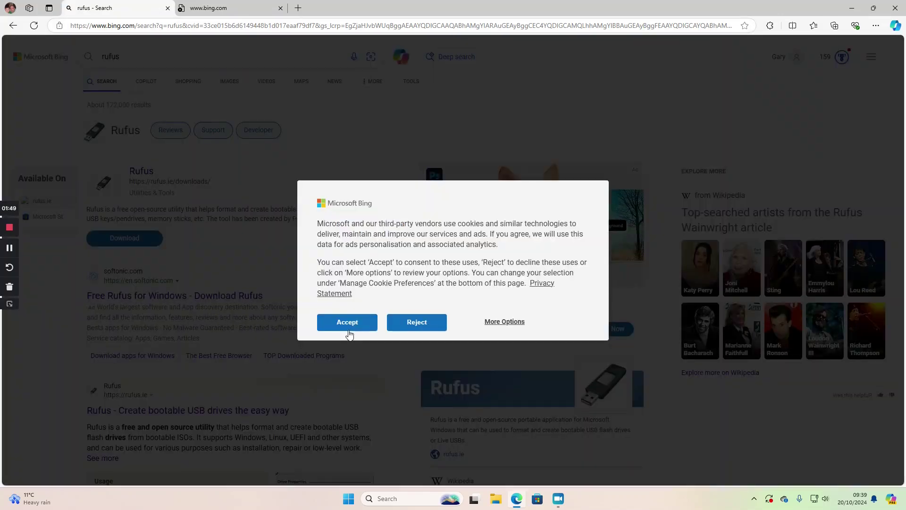
left_click(347, 324)
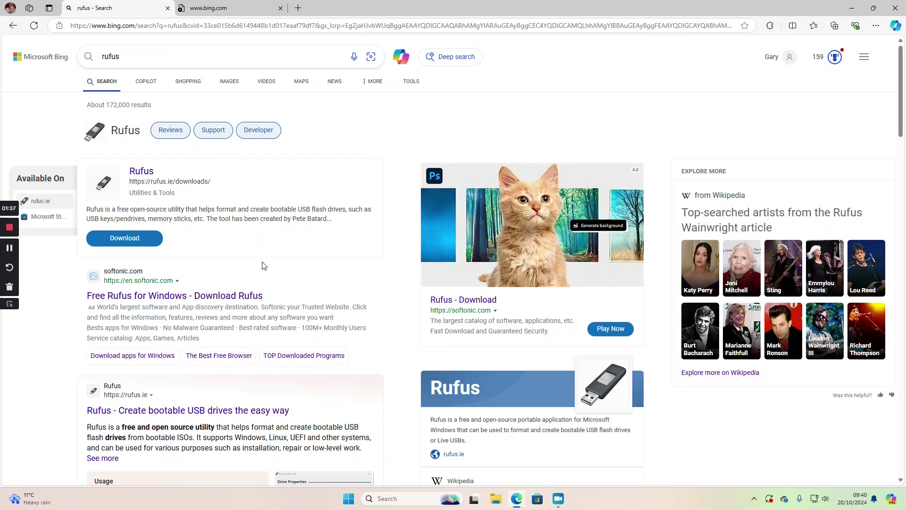
Open the rufus.ie downloads page, accept its consent prompt, and download rufus-4.5.exe.
left_click(150, 175)
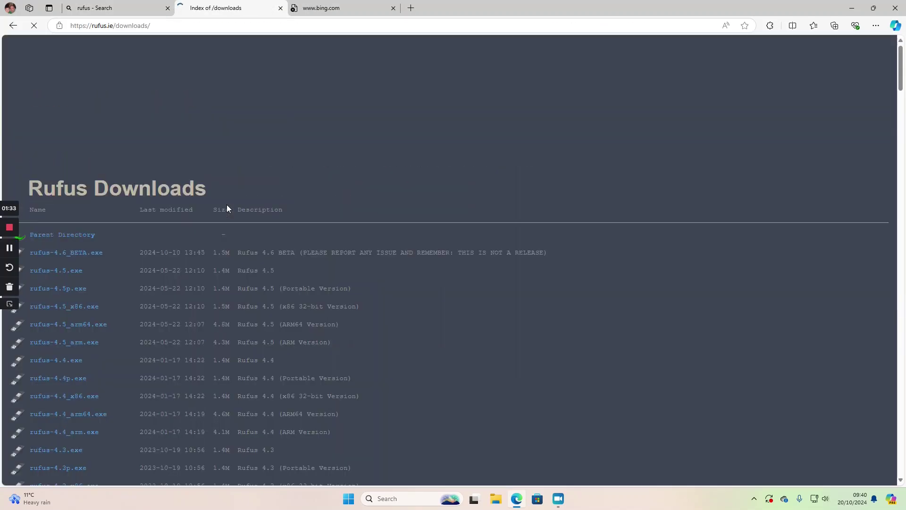
left_click(516, 353)
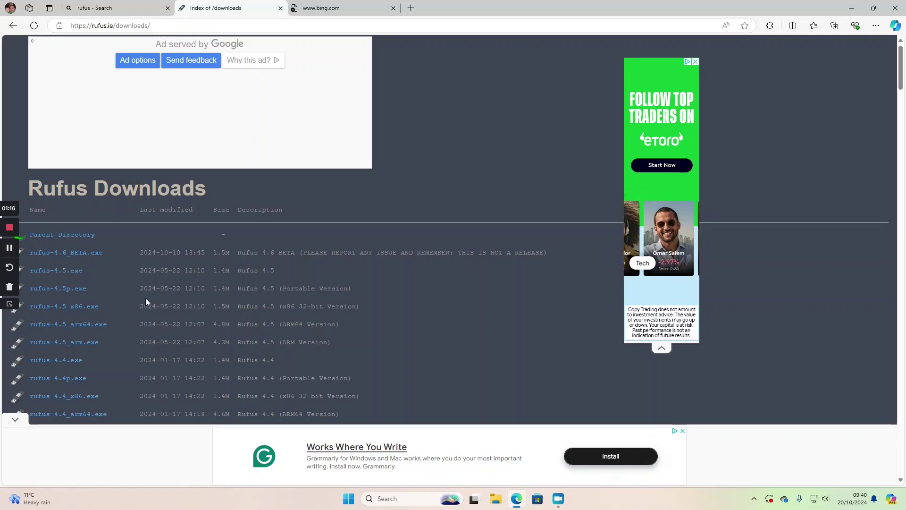
scroll(101, 344, "down", 3)
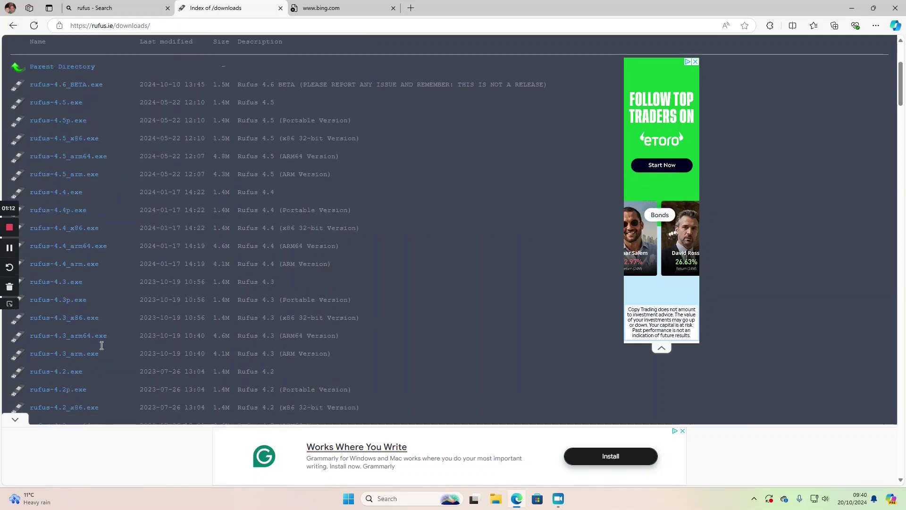
scroll(102, 345, "up", 3)
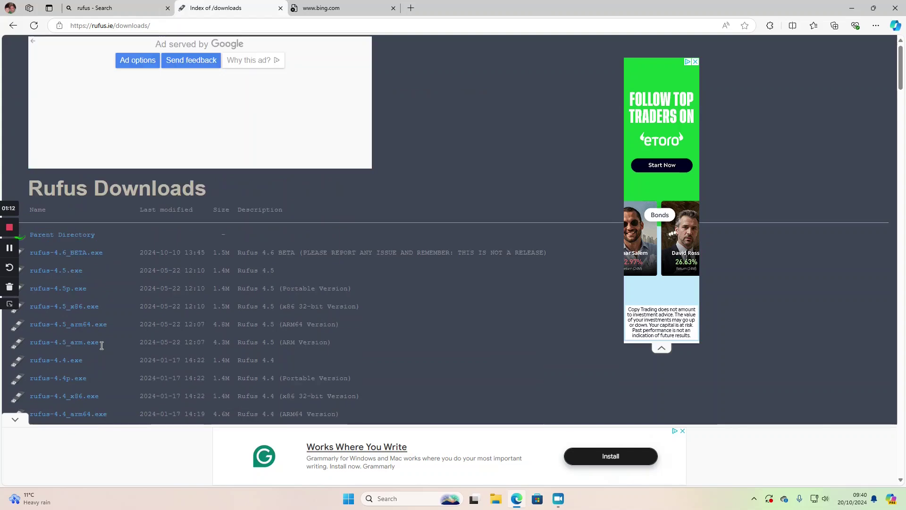
left_click(68, 275)
left_click(472, 291)
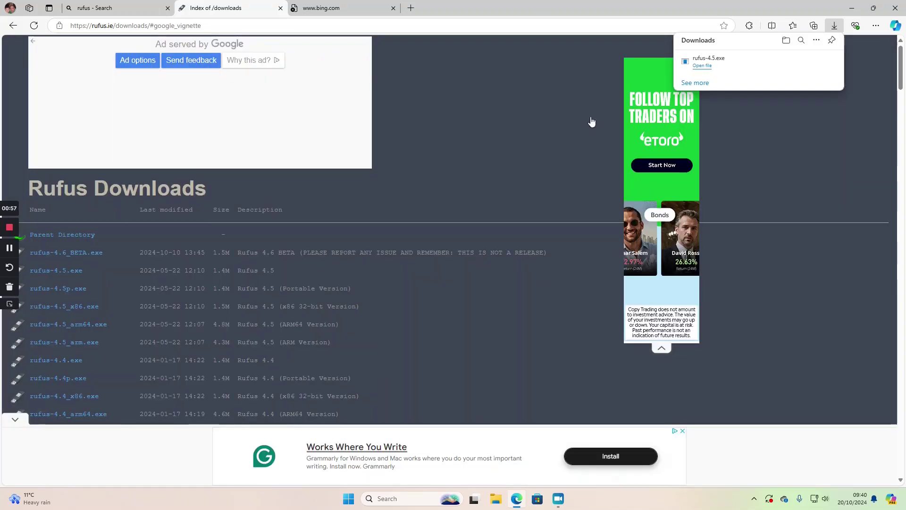
Close Edge and launch rufus-4.5 from the Downloads folder in File Explorer.
left_click(894, 8)
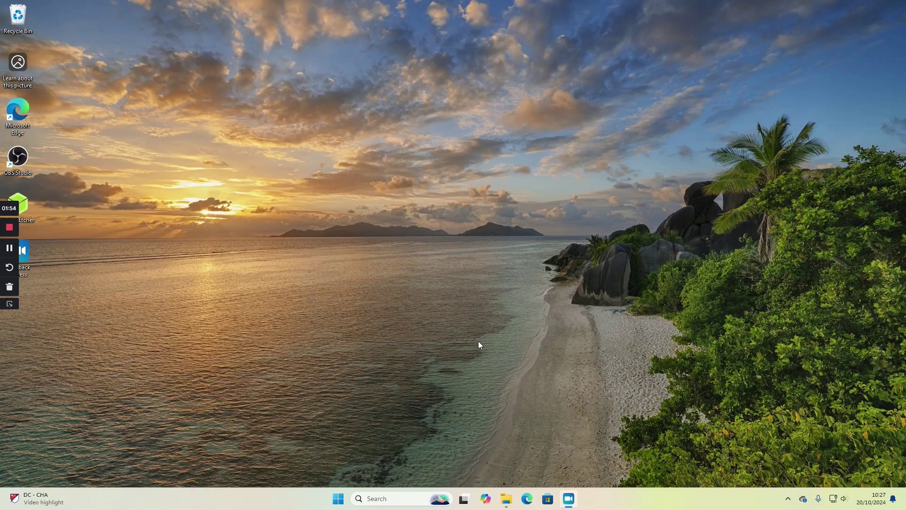
left_click(506, 499)
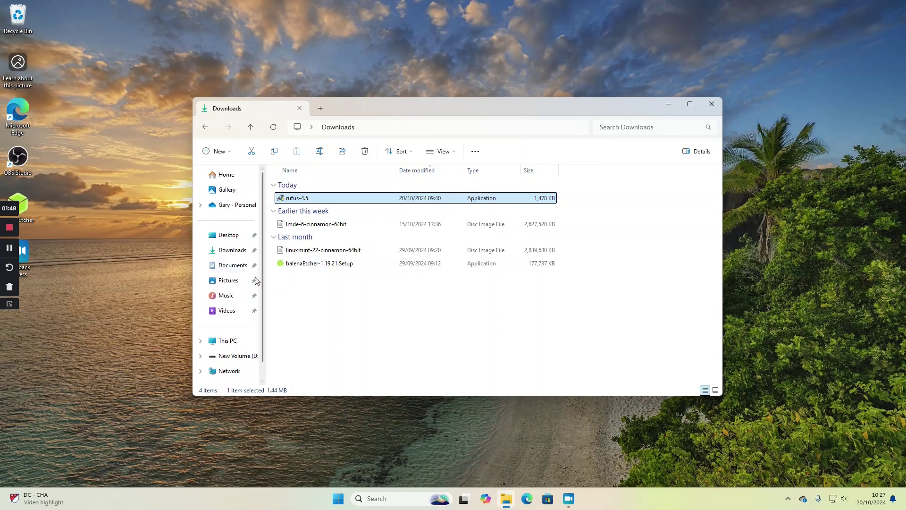
left_click(238, 252)
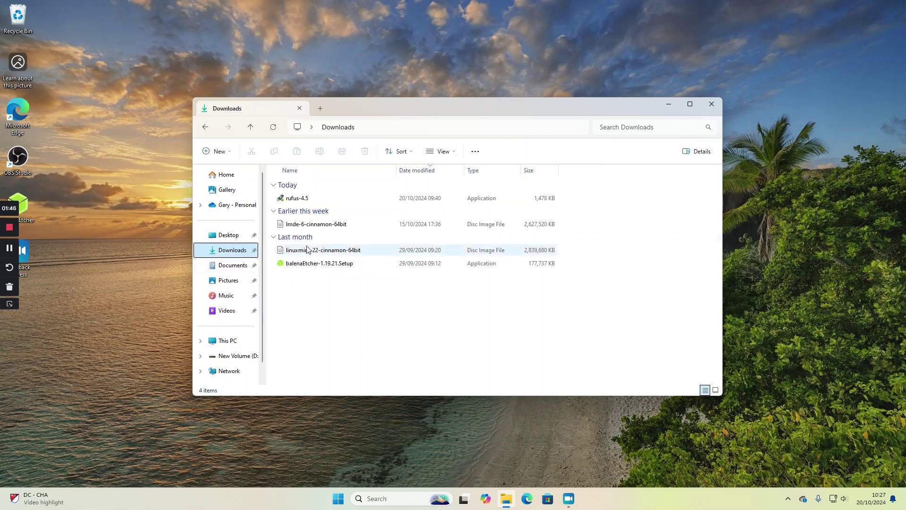
left_click(300, 199)
double_click(300, 200)
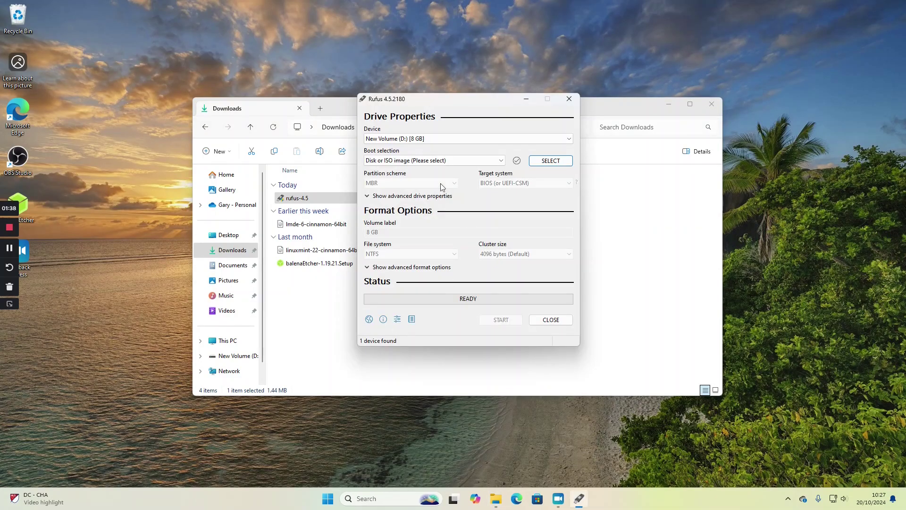
Keep New Volume (D:) [8 GB] as the device and choose lmde-6-cinnamon-64bit.iso as the image.
left_click(570, 140)
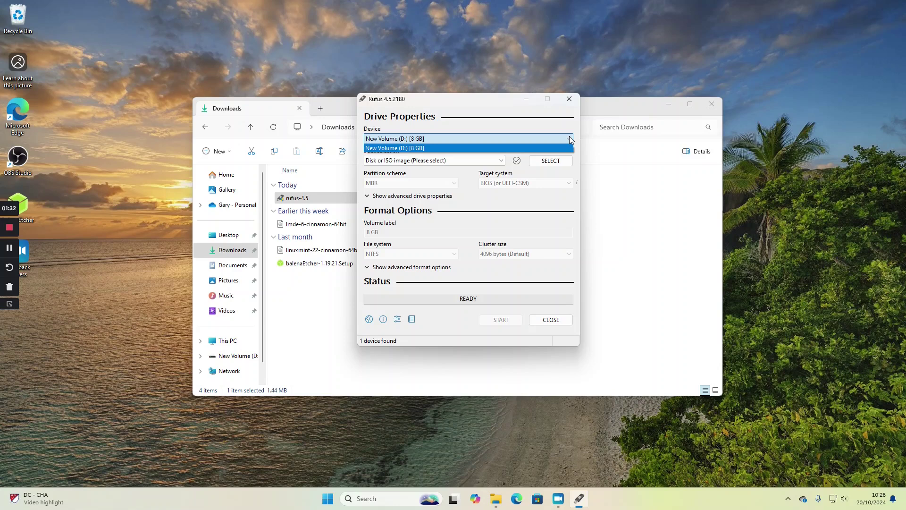
left_click(570, 140)
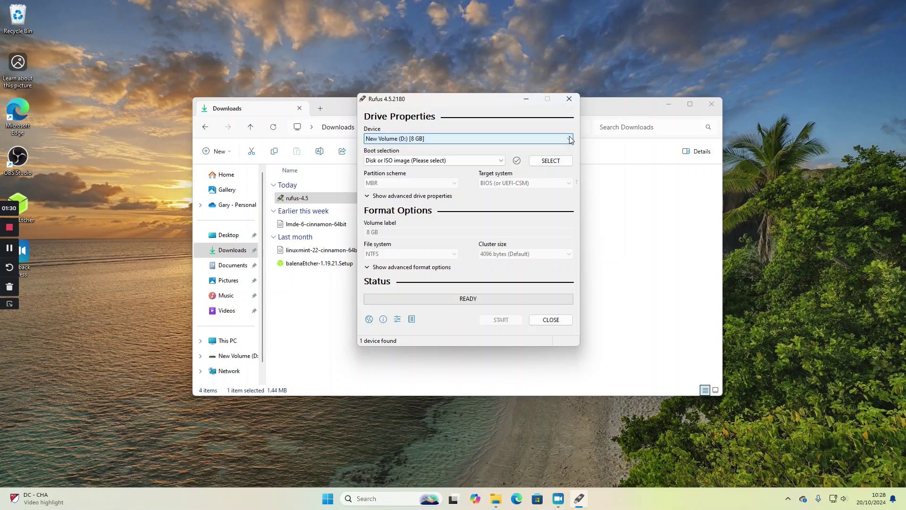
left_click(551, 163)
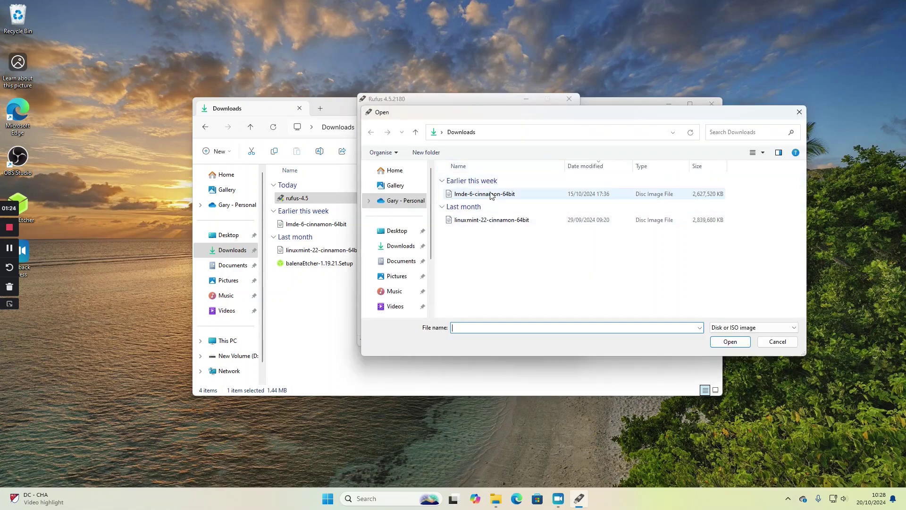
double_click(491, 195)
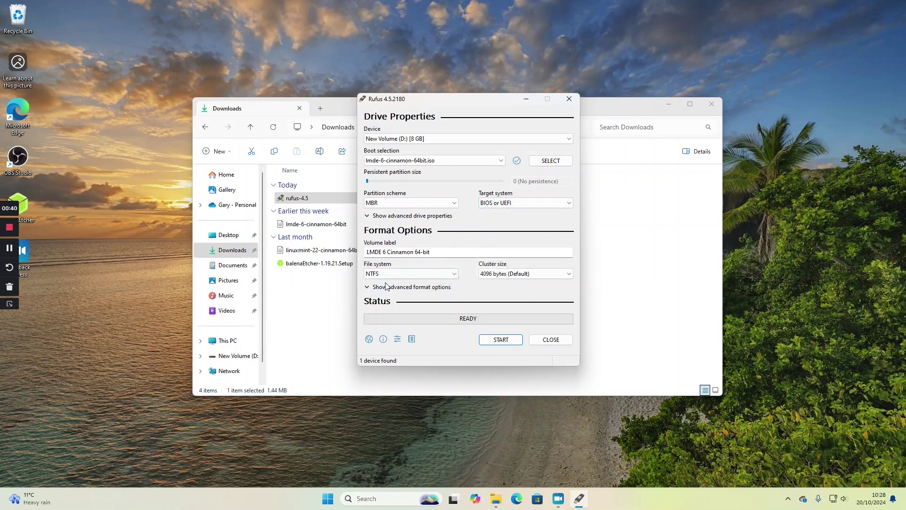
Write the image in ISO Image mode, accepting that all data on the drive is erased.
left_click(499, 340)
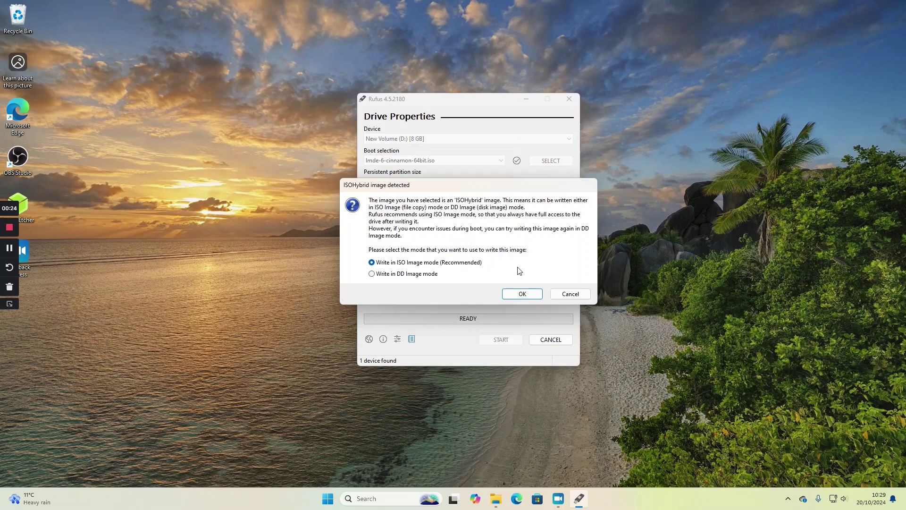
left_click(523, 293)
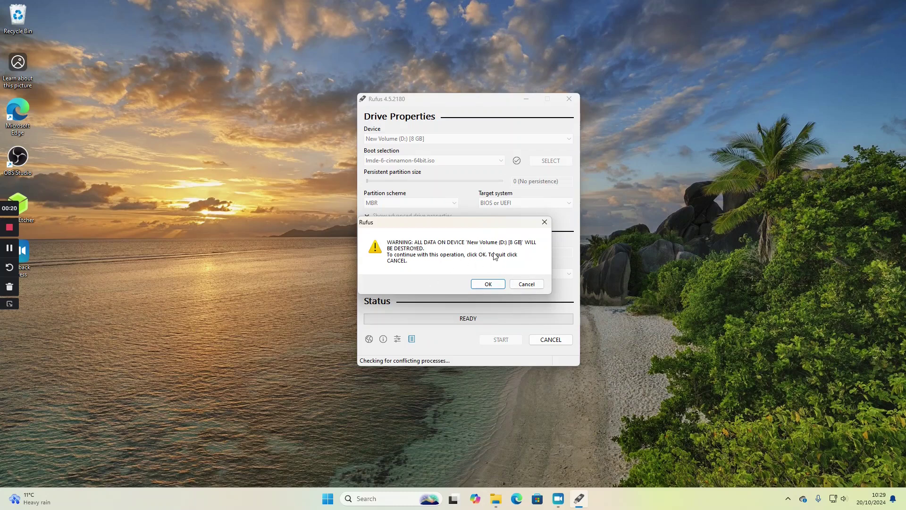
left_click(489, 282)
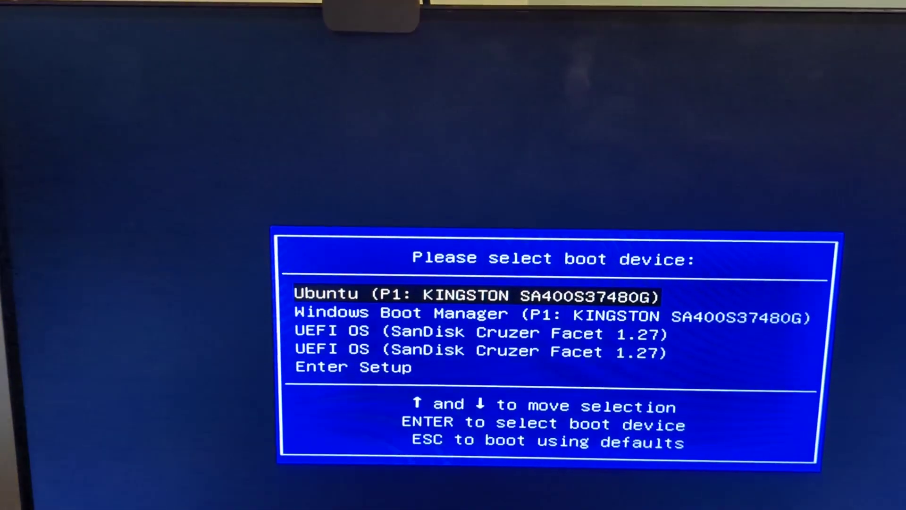
Boot from the UEFI OS (SanDisk Cruzer Facet) entry in the boot menu.
key("Down")
key("Down")
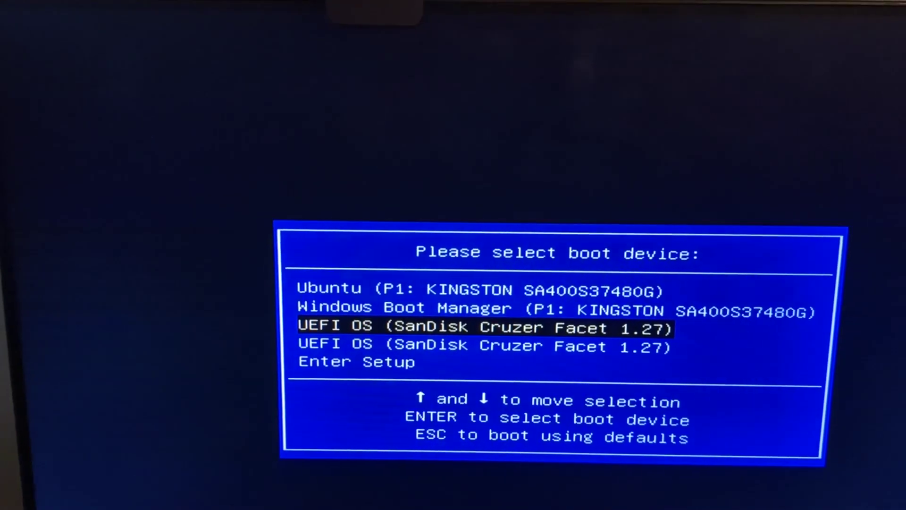
key("Return")
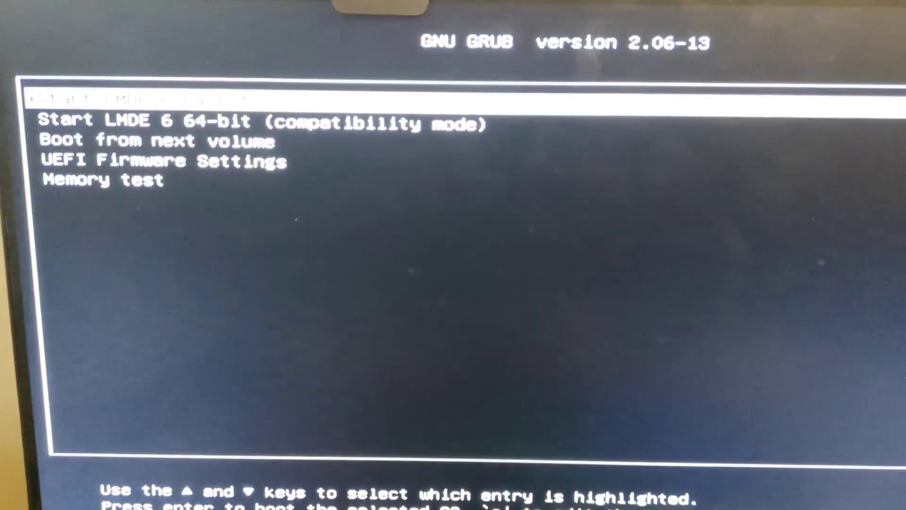